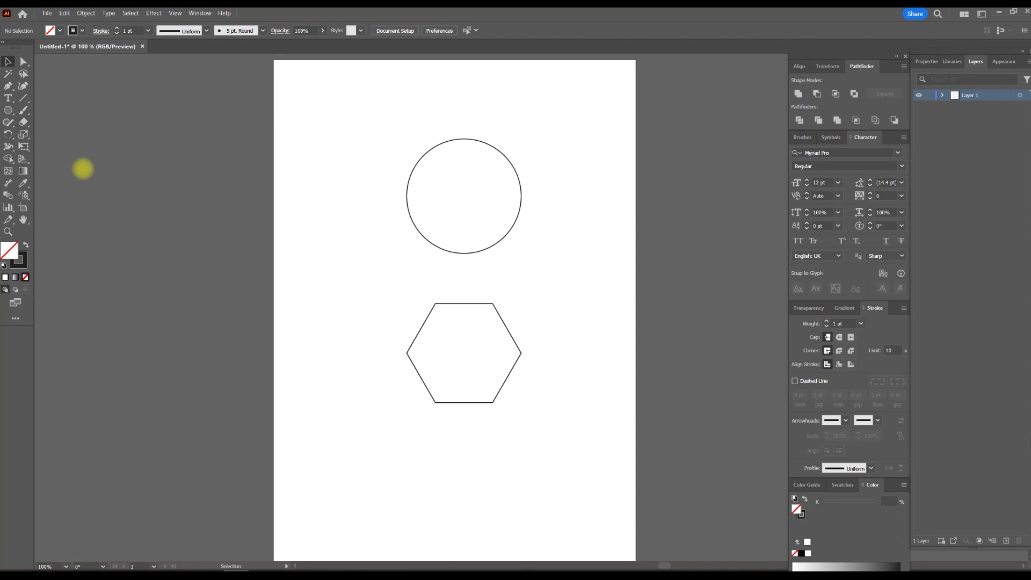
# Step: Configure the Dimension tool options with Millimeters as units, 0.00 precision and a 0.5 pt dimension line weight
pyautogui.click(9, 183)
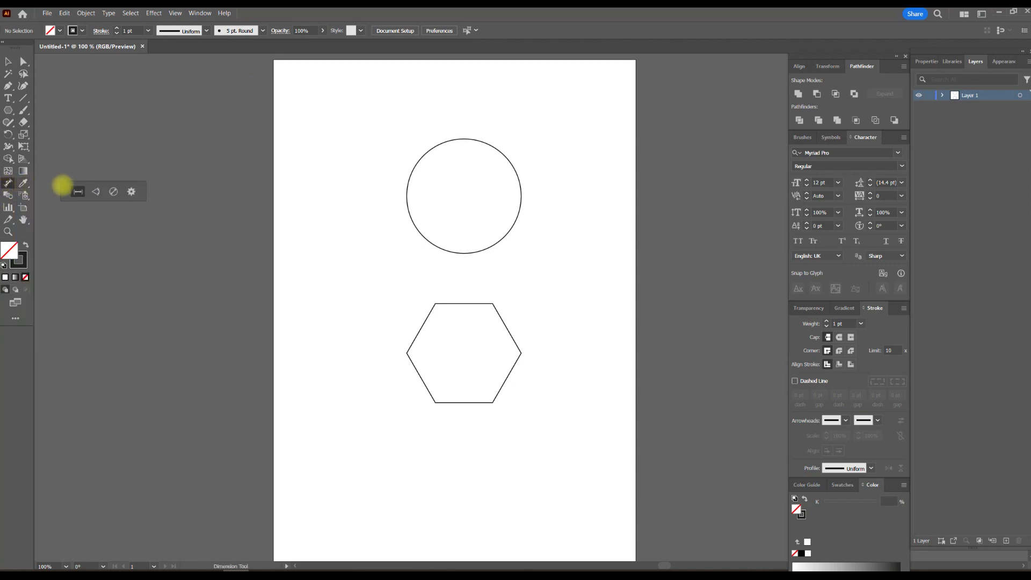
pyautogui.click(132, 192)
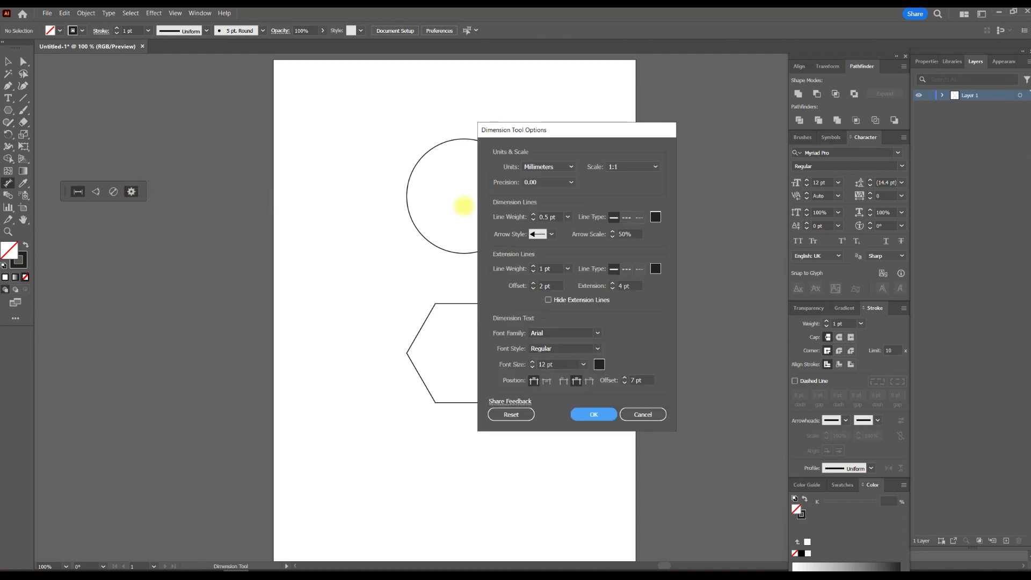
pyautogui.click(572, 165)
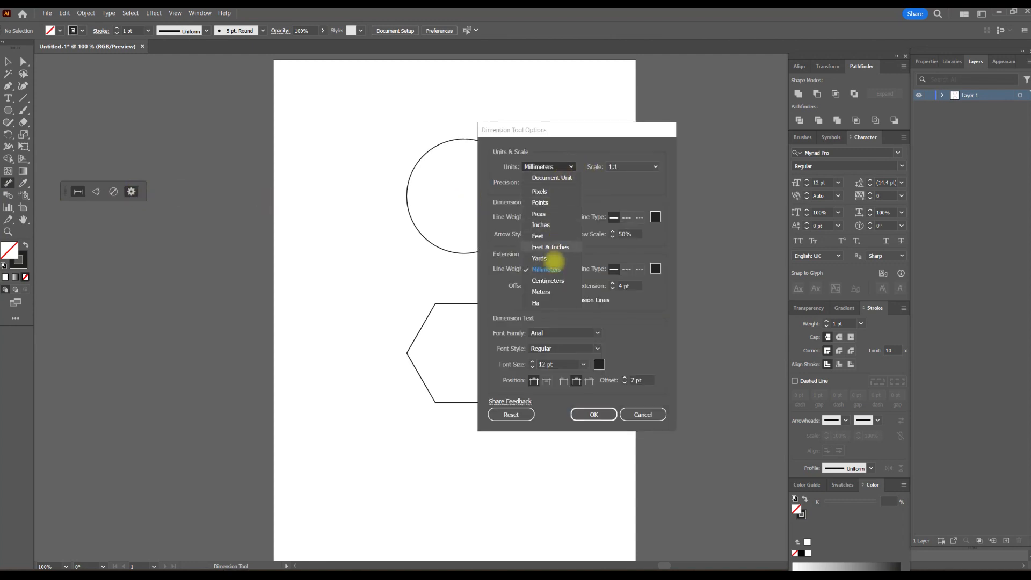
pyautogui.click(550, 269)
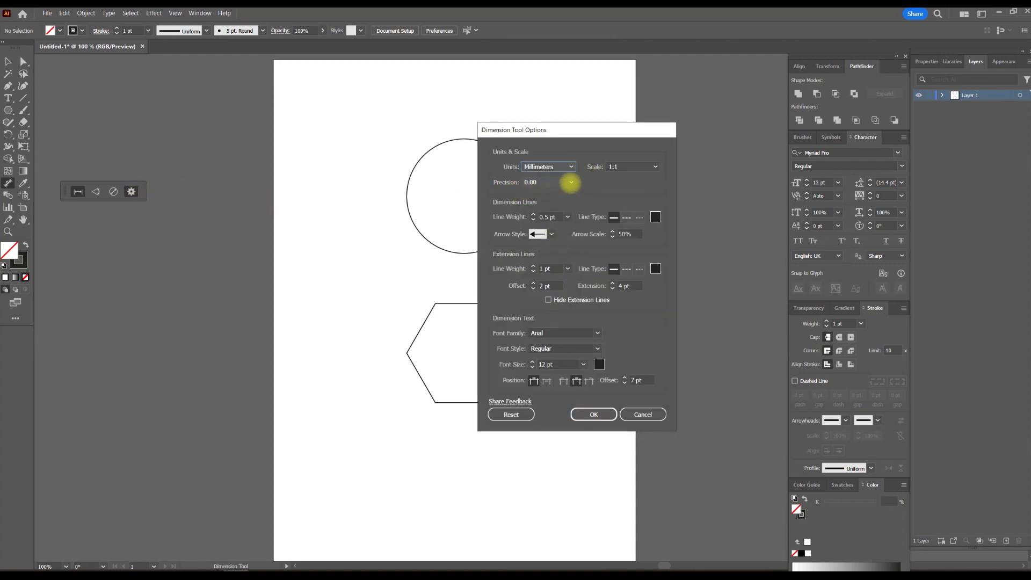
pyautogui.click(545, 182)
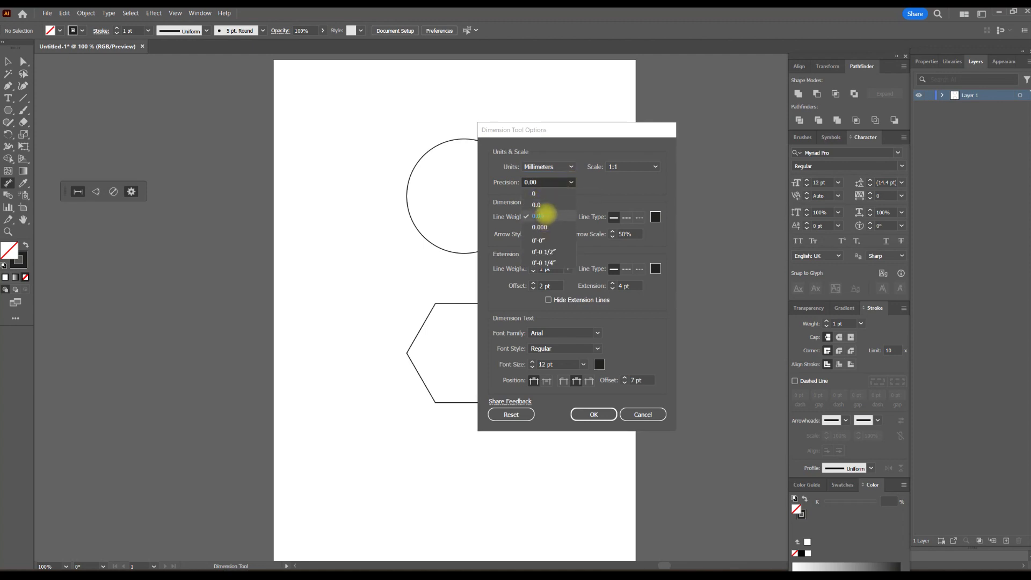
pyautogui.click(549, 215)
pyautogui.click(568, 217)
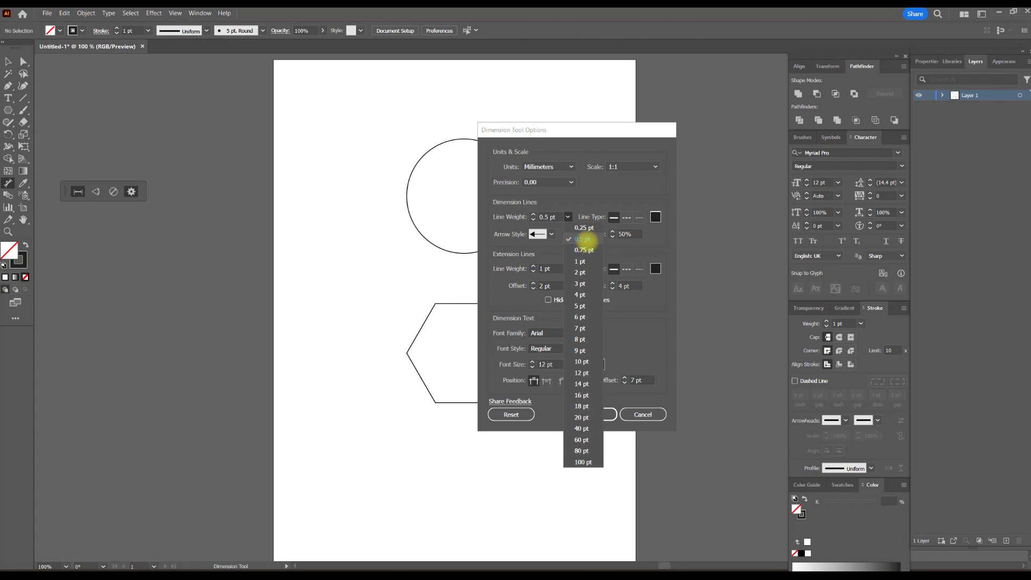
pyautogui.click(585, 238)
pyautogui.click(594, 414)
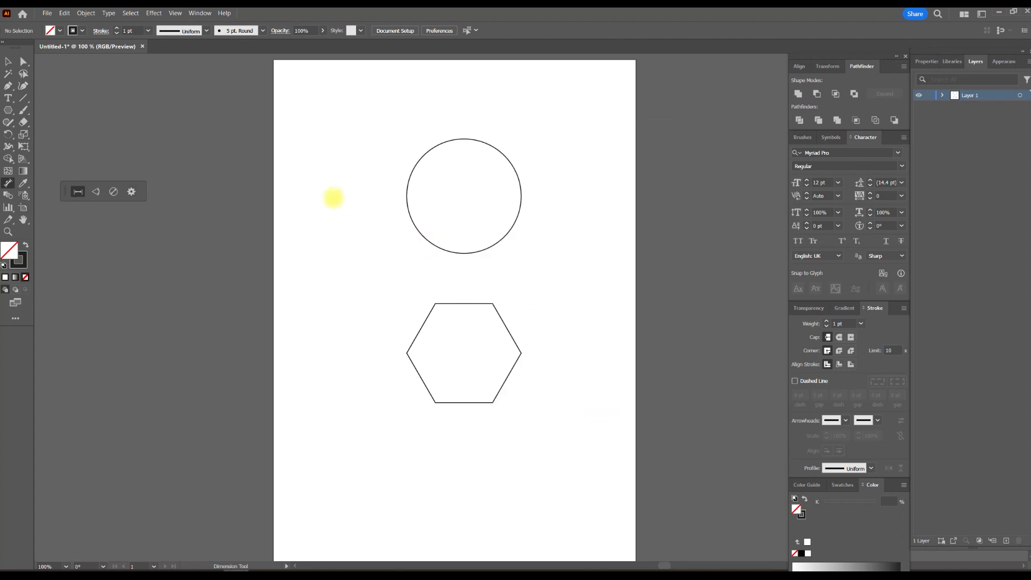
# Step: Set the ruler units to Millimeters, showing the rulers only while making the choice
pyautogui.hotkey('ctrl', 'r')
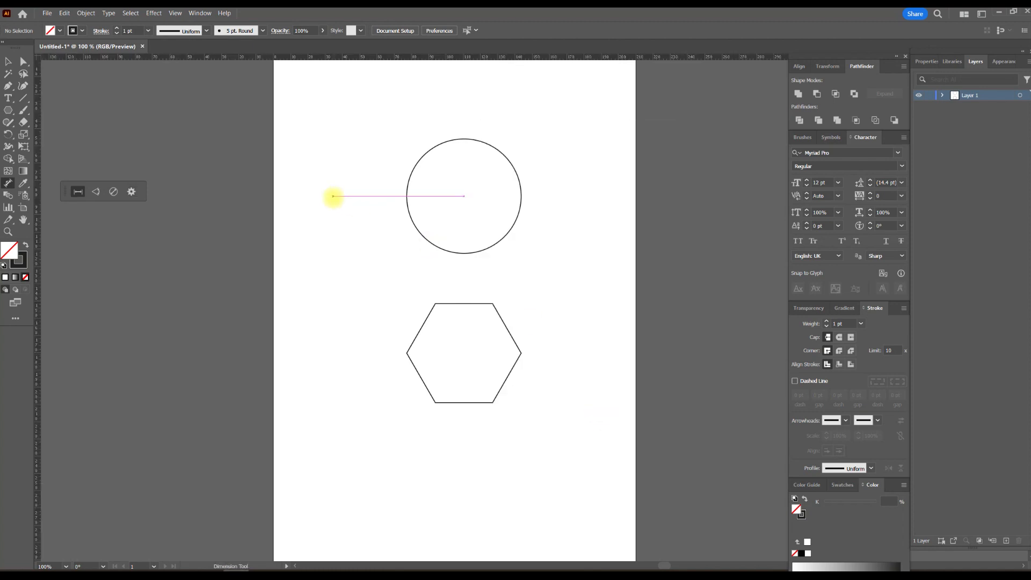
pyautogui.rightClick(247, 57)
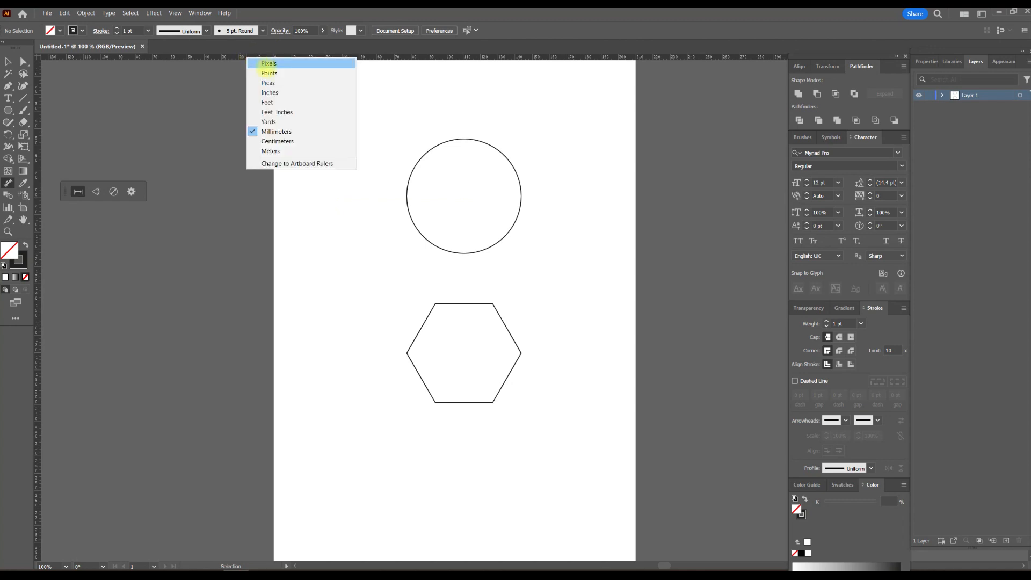
pyautogui.click(280, 131)
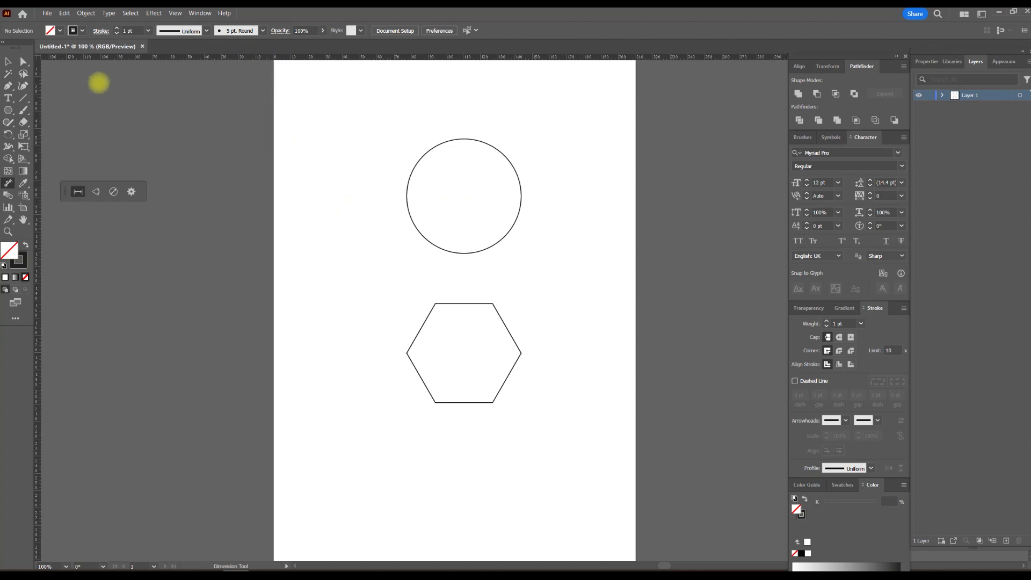
pyautogui.hotkey('ctrl', 'r')
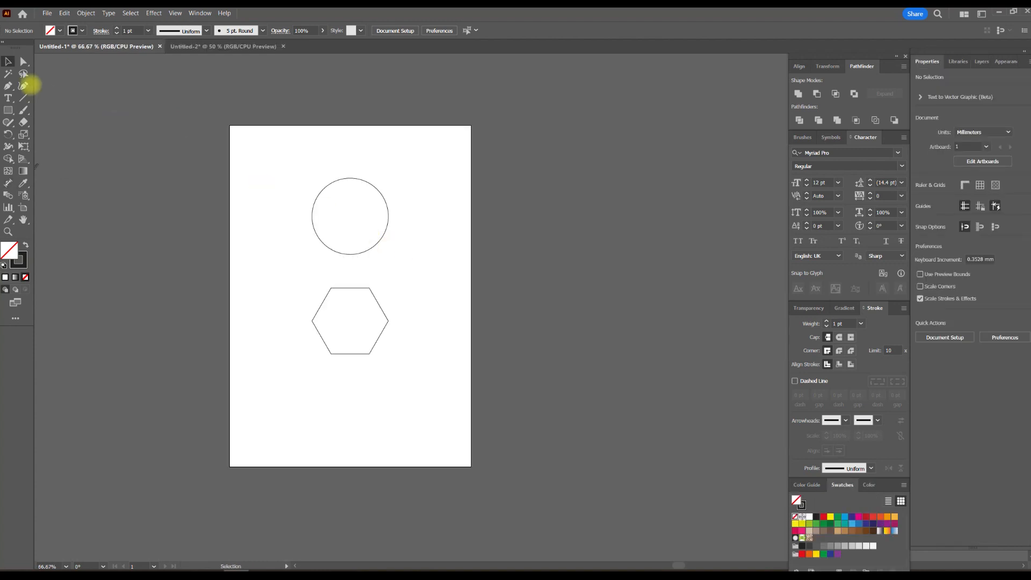
# Step: Review the Use Preview Bounds option in the general preferences and accept the settings
pyautogui.click(8, 61)
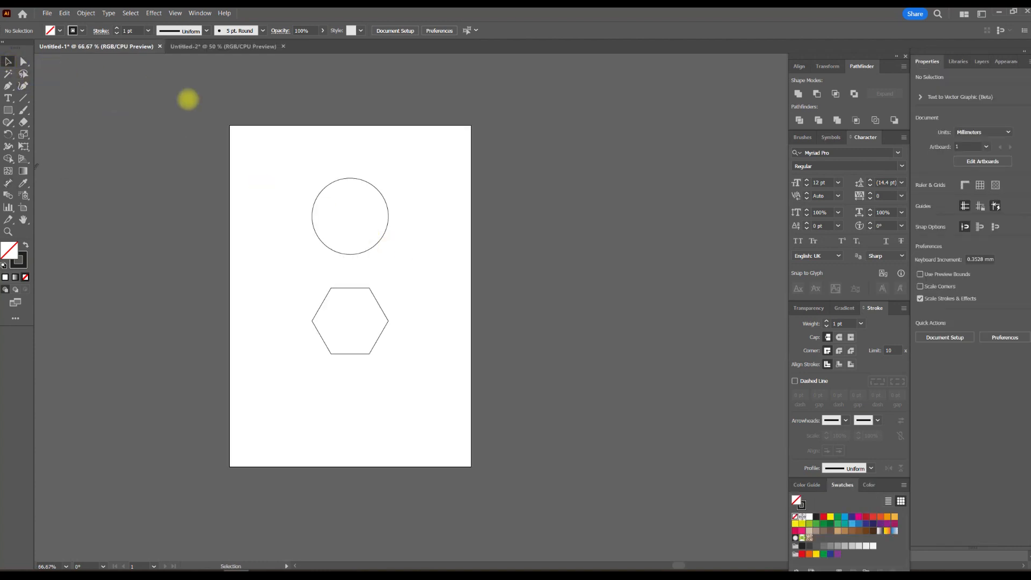
pyautogui.click(1006, 337)
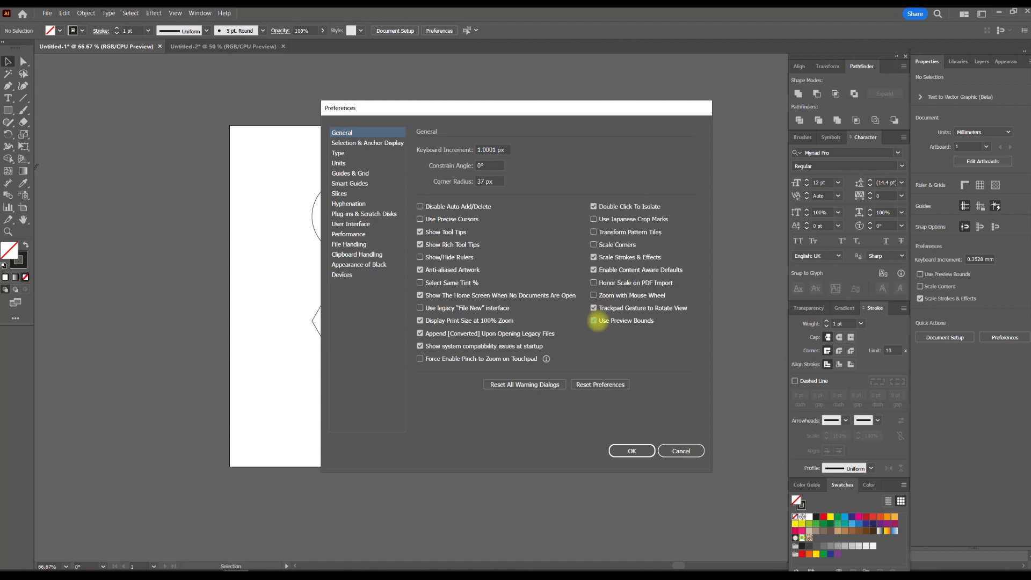
pyautogui.click(635, 451)
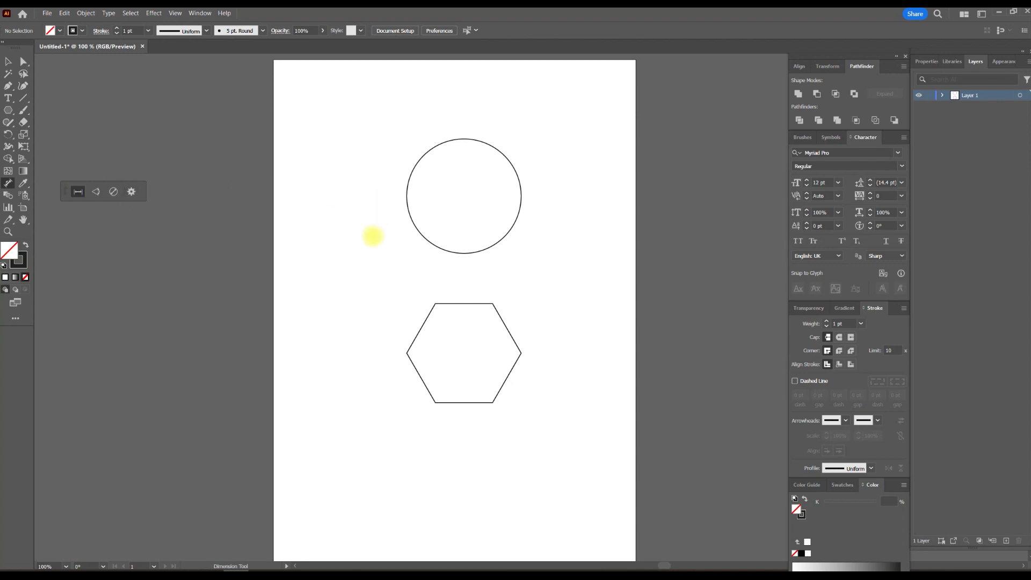
# Step: Add linear dimensions to the hexagon's top edge, placed above it, and to its upper-right edge, placed inside the shape
pyautogui.hscroll(-3, 471, 307)
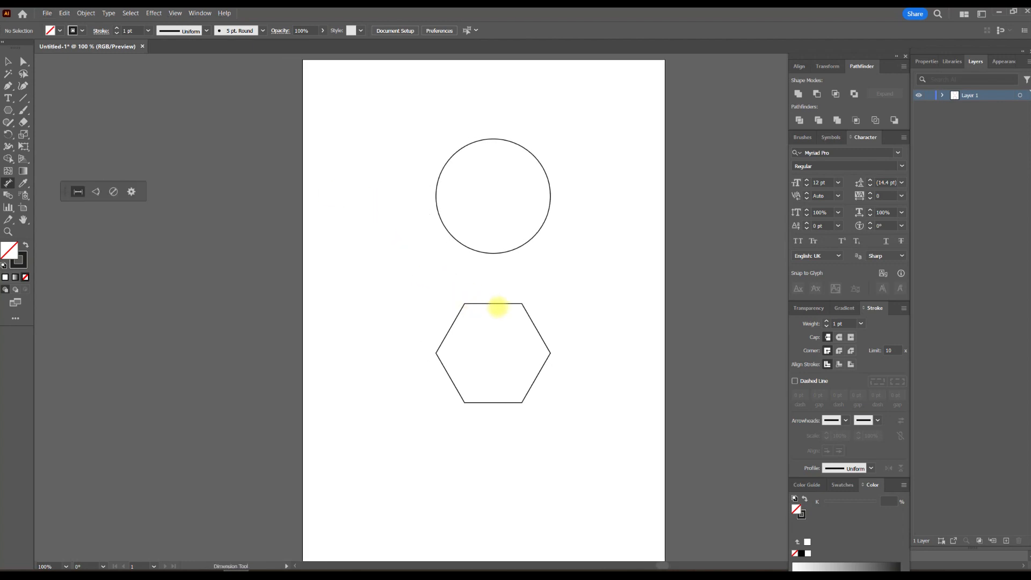
pyautogui.scroll(3, 499, 307)
pyautogui.moveTo(486, 295); pyautogui.dragTo(485, 267)
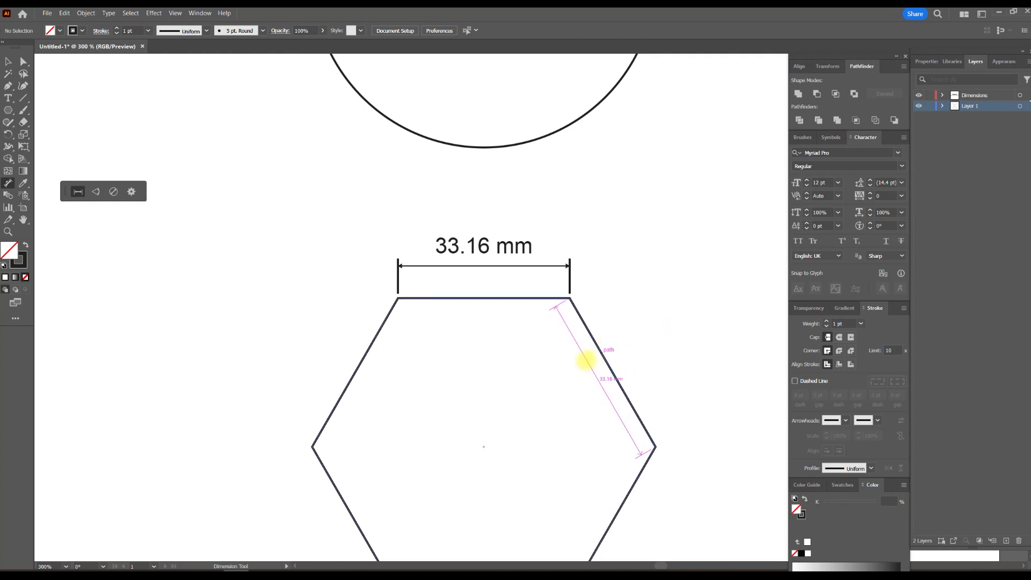
pyautogui.click(589, 360)
# Step: Dimension the hexagon's overall width between its left and right corner points, placing the dimension below the shape
pyautogui.scroll(-3, 633, 338)
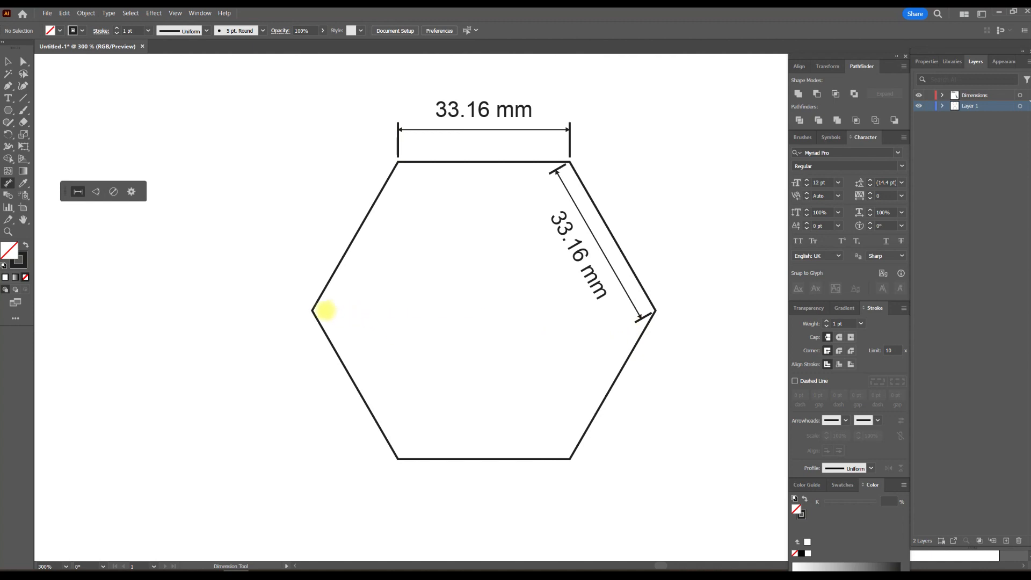
pyautogui.moveTo(313, 310); pyautogui.dragTo(654, 310)
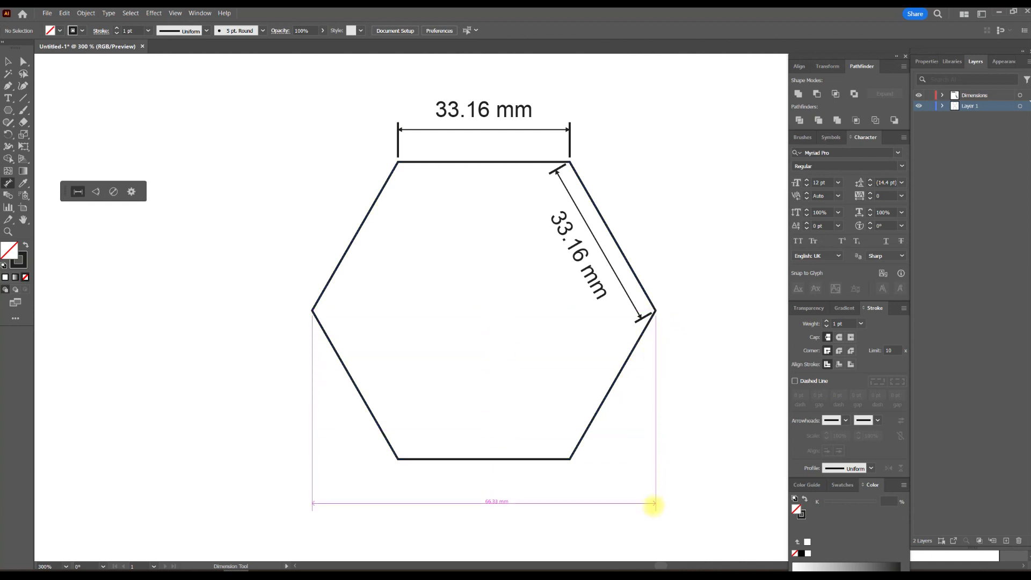
pyautogui.click(653, 502)
# Step: Add angle dimensions for the interior angle at the hexagon's lower-left corner and the exterior angle at its left corner
pyautogui.scroll(-1, 699, 412)
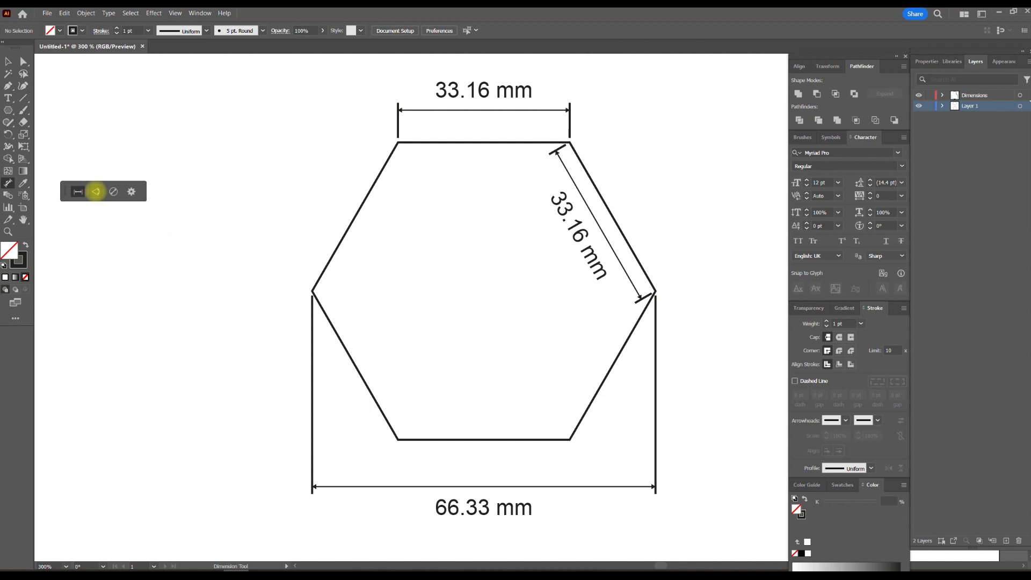
pyautogui.click(96, 191)
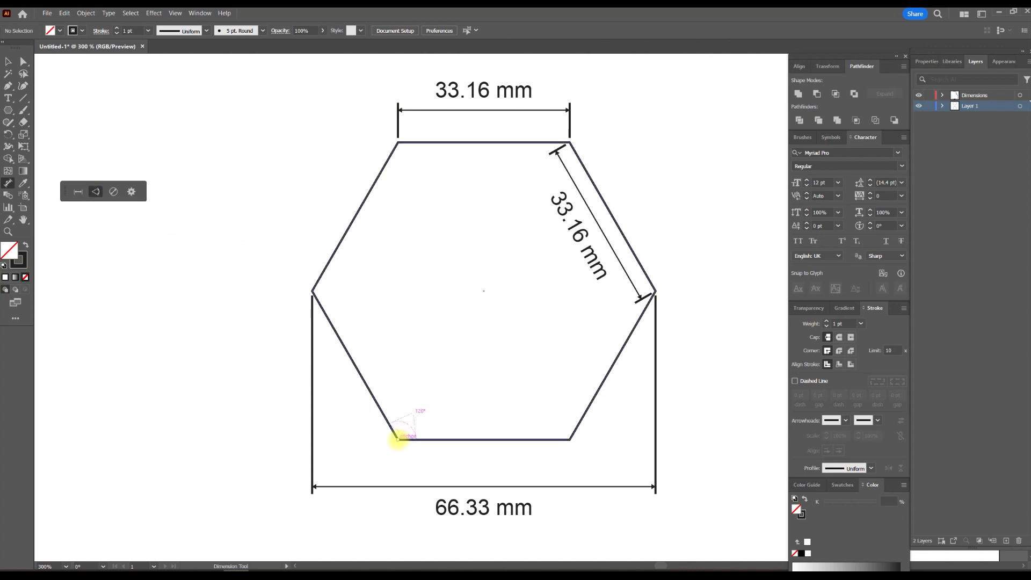
pyautogui.moveTo(405, 425); pyautogui.dragTo(447, 432)
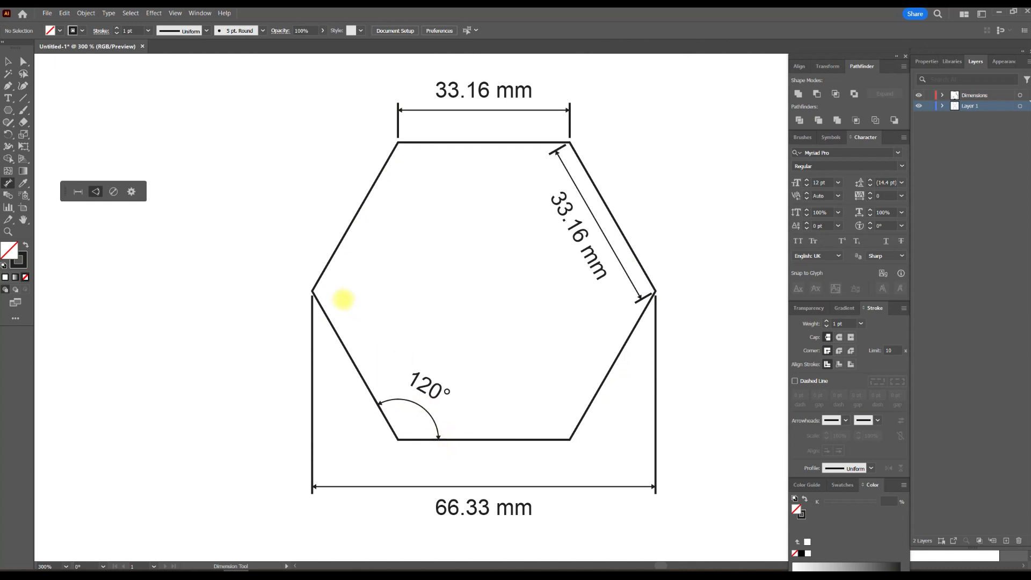
pyautogui.moveTo(312, 291); pyautogui.dragTo(268, 295)
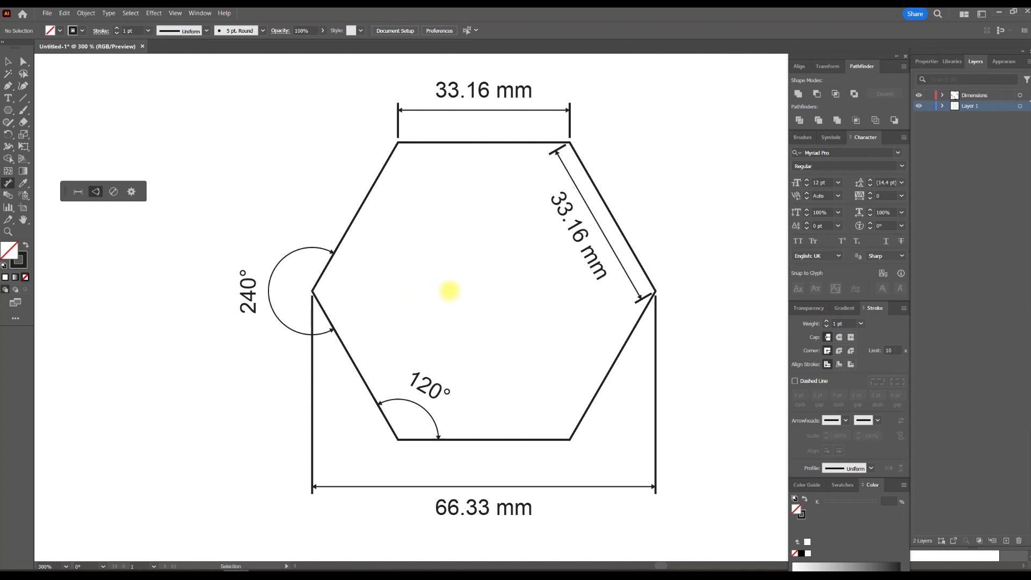
# Step: Dimension the distance from the midpoint of the hexagon's top edge to the circle's lowest point, placing it left of the gap
pyautogui.hscroll(2, 449, 288)
pyautogui.scroll(-2, 448, 288)
pyautogui.click(78, 191)
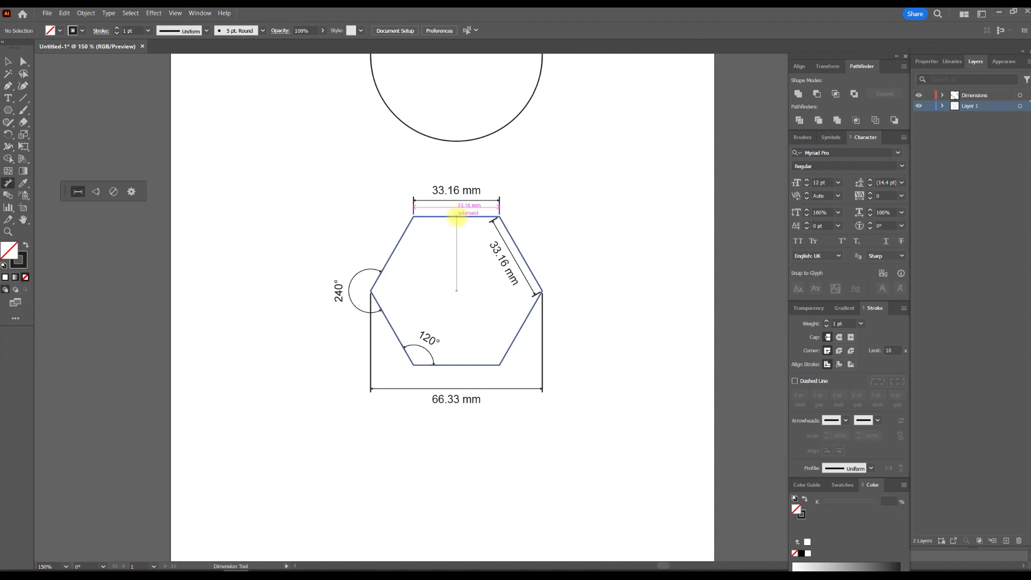
pyautogui.moveTo(455, 213); pyautogui.dragTo(460, 146)
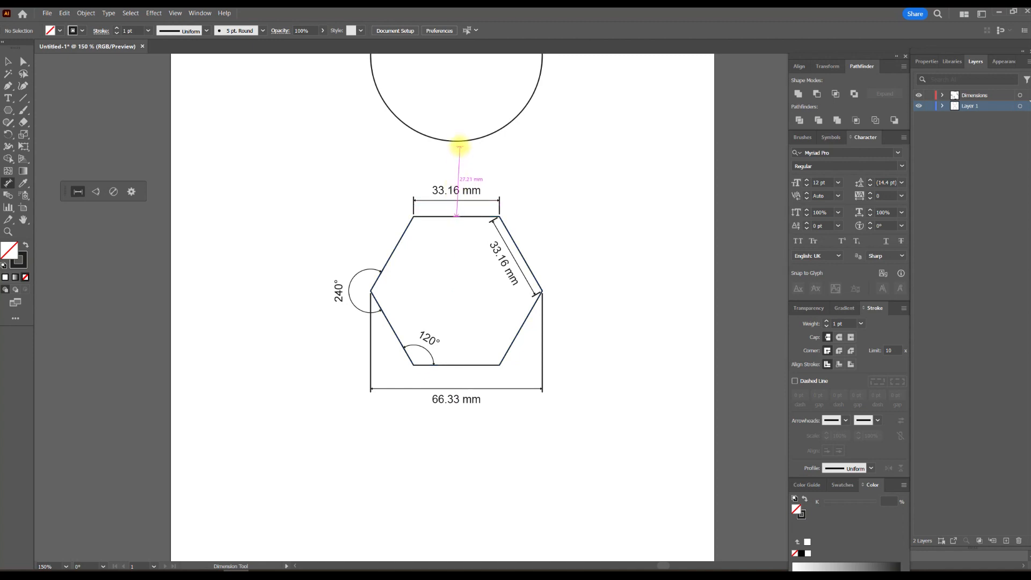
pyautogui.click(454, 141)
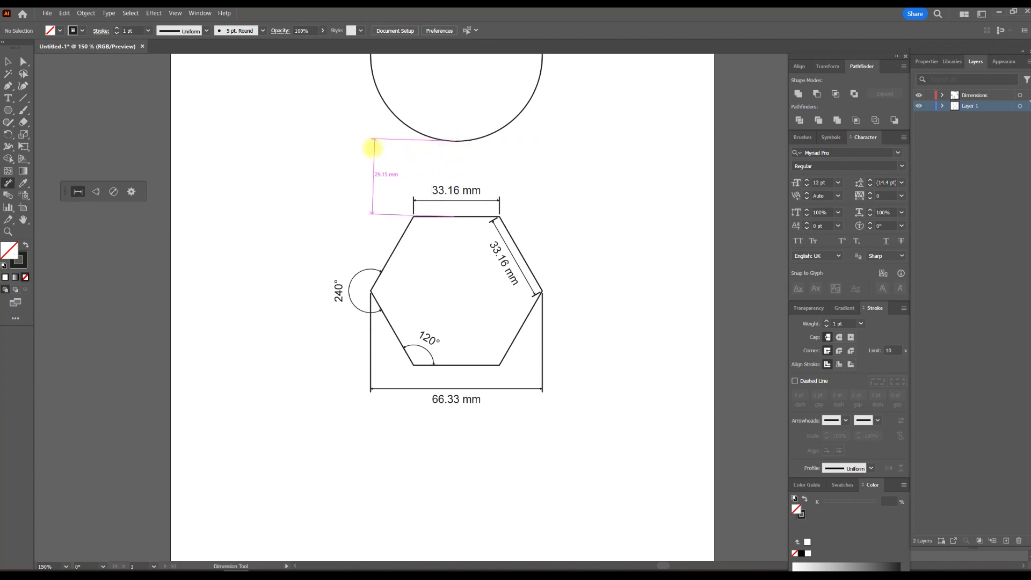
pyautogui.click(370, 147)
# Step: Add a radius dimension on the circle's left side and a diagonal diameter dimension with its label at the upper right
pyautogui.scroll(3, 534, 166)
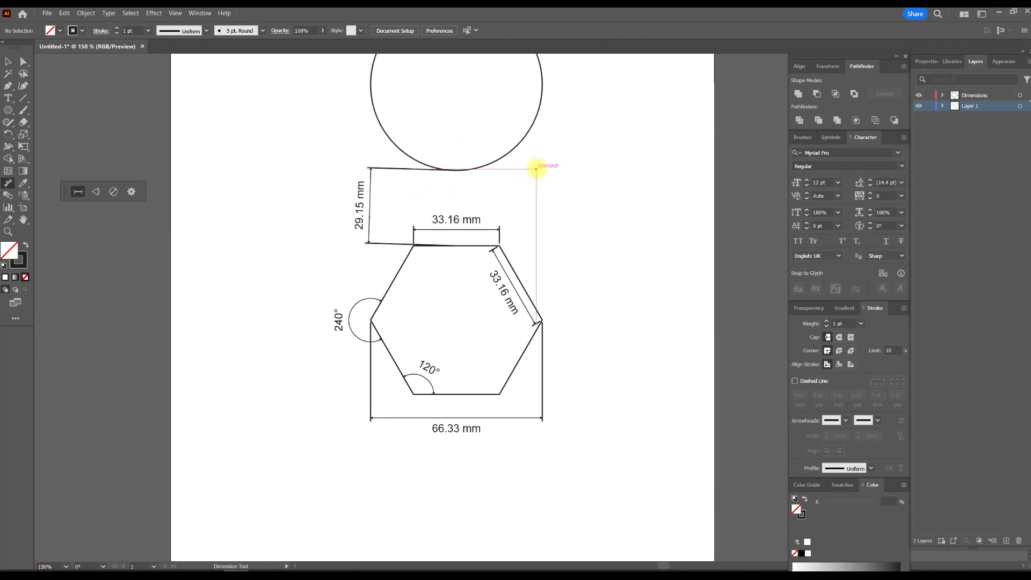
pyautogui.scroll(3, 534, 165)
pyautogui.click(114, 192)
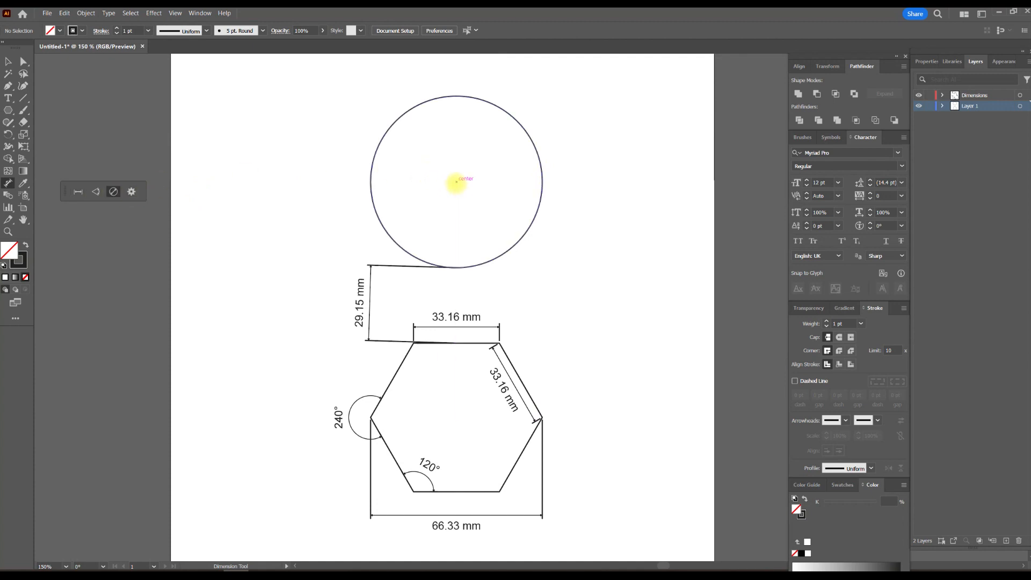
pyautogui.click(370, 178)
pyautogui.click(320, 173)
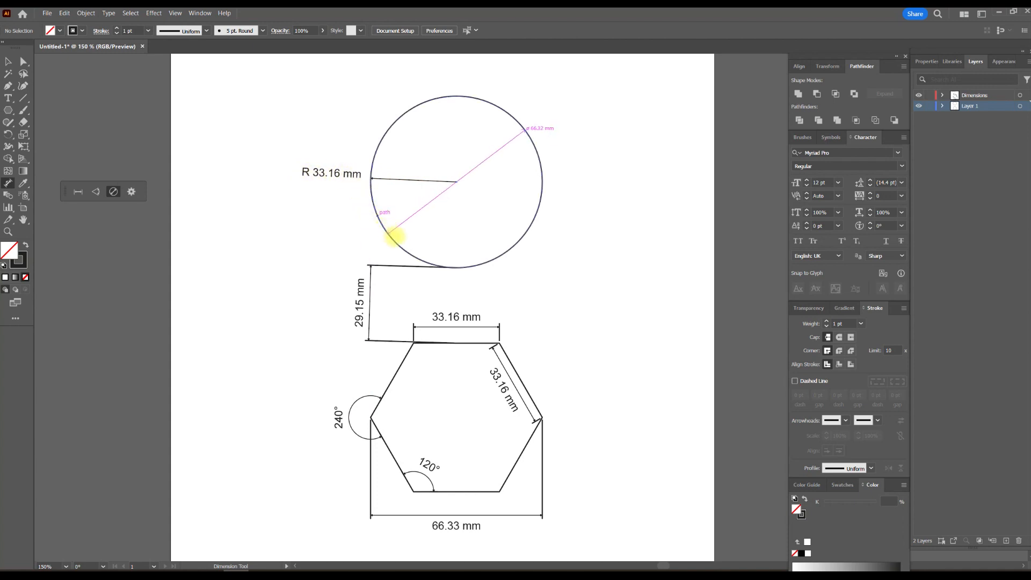
pyautogui.click(400, 245)
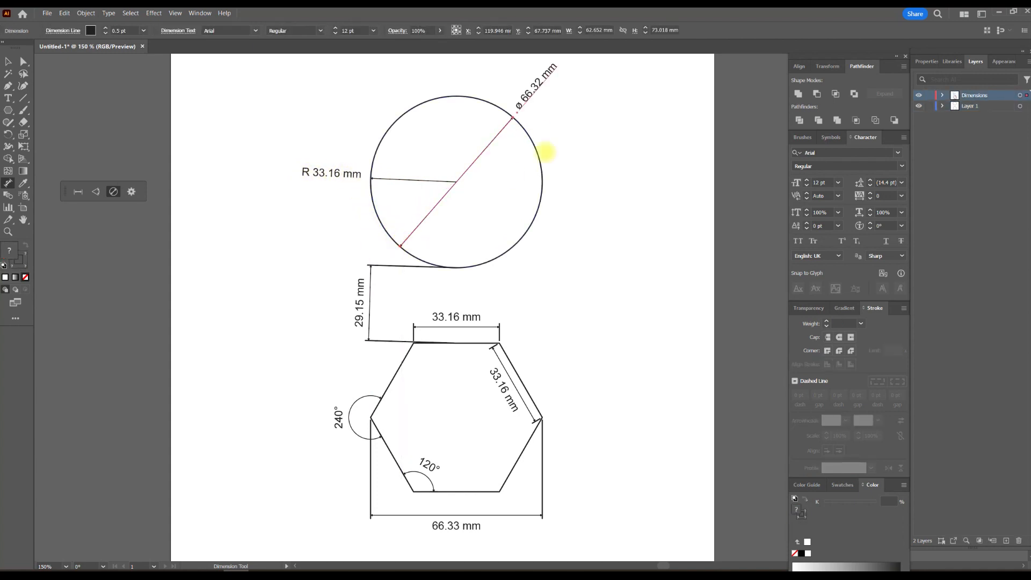
# Step: Select the circle's diameter dimension, its radius dimension and the hexagon's top-edge dimension one after another to inspect them as objects
pyautogui.scroll(1, 577, 126)
pyautogui.scroll(2, 577, 126)
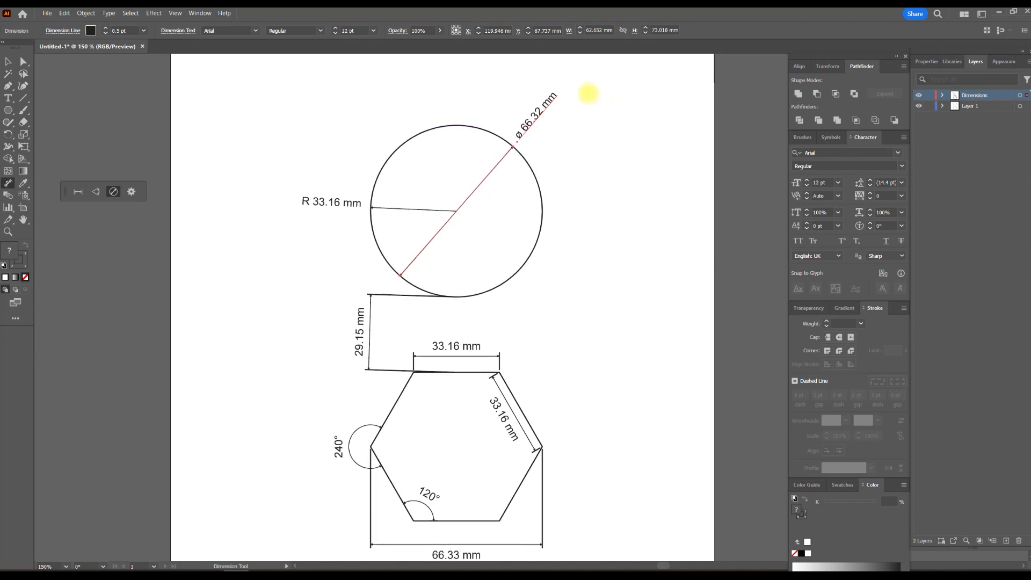
pyautogui.hscroll(-1, 548, 111)
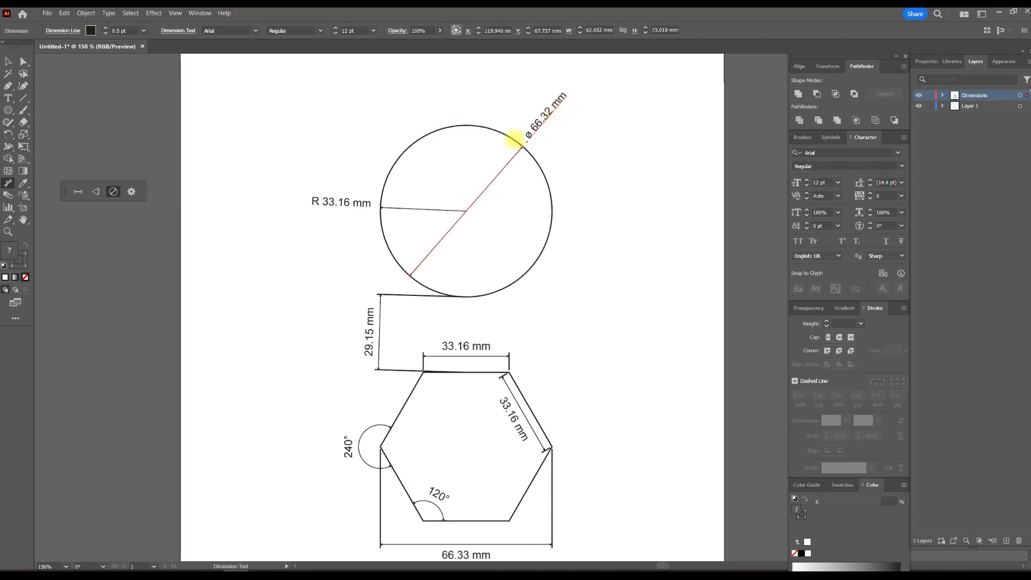
pyautogui.click(8, 60)
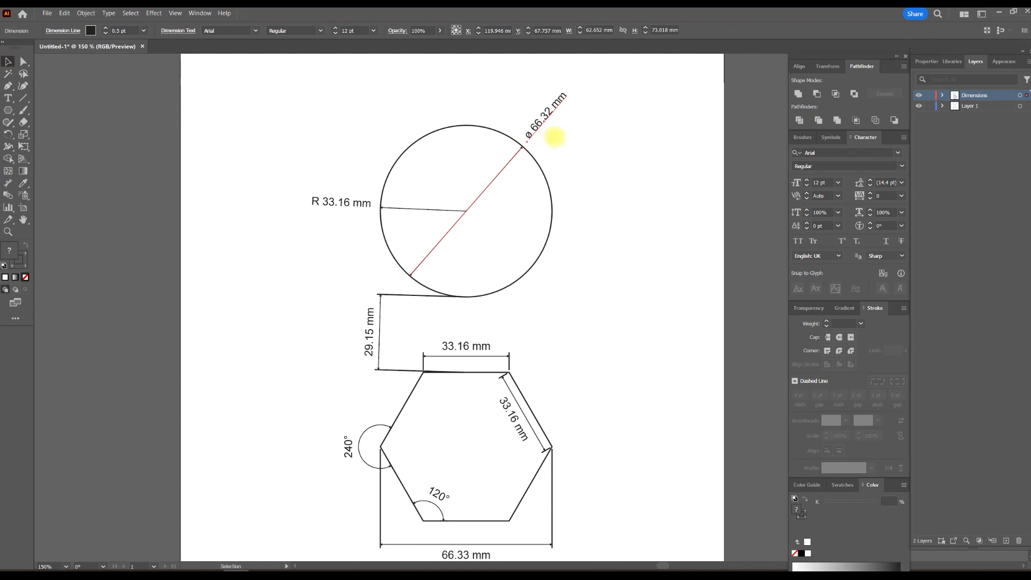
pyautogui.click(548, 139)
pyautogui.scroll(1, 547, 138)
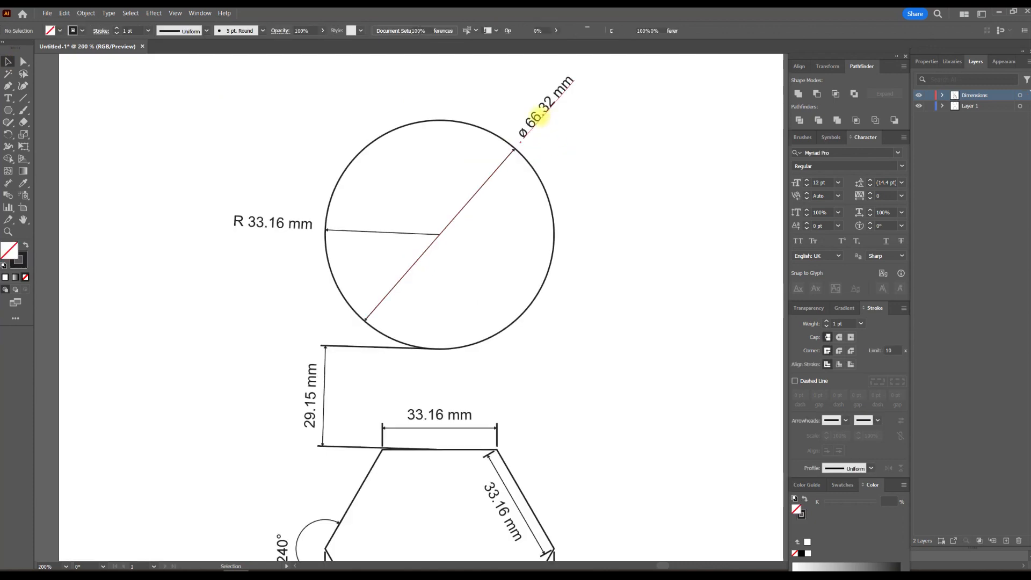
pyautogui.click(529, 123)
pyautogui.click(335, 229)
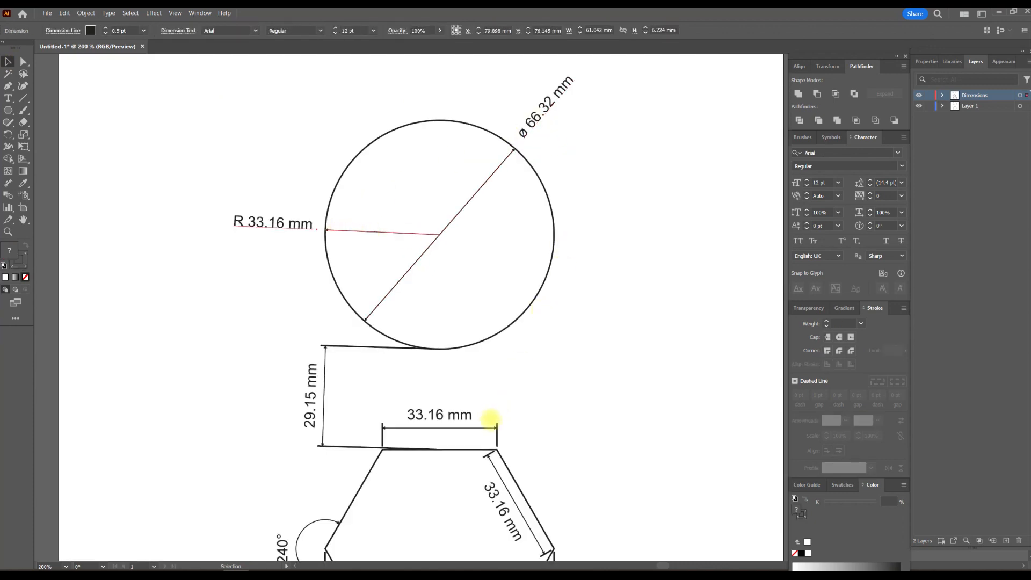
pyautogui.click(485, 427)
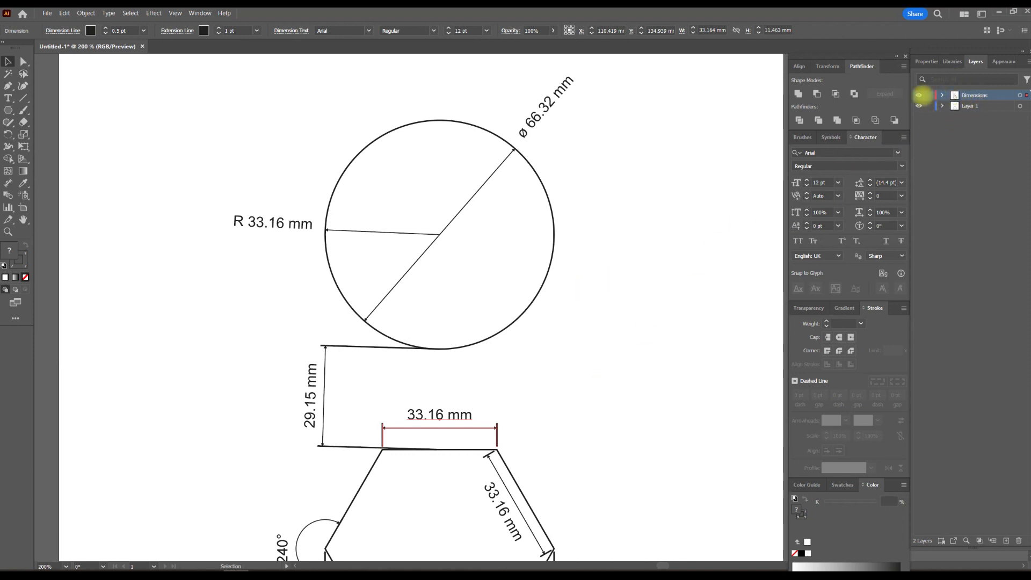
# Step: Hide and reshow the Dimensions layer, and look over the whole dimensioned drawing and the Dimension tool's options
pyautogui.click(919, 95)
pyautogui.click(918, 95)
pyautogui.hotkey('ctrl', '-')
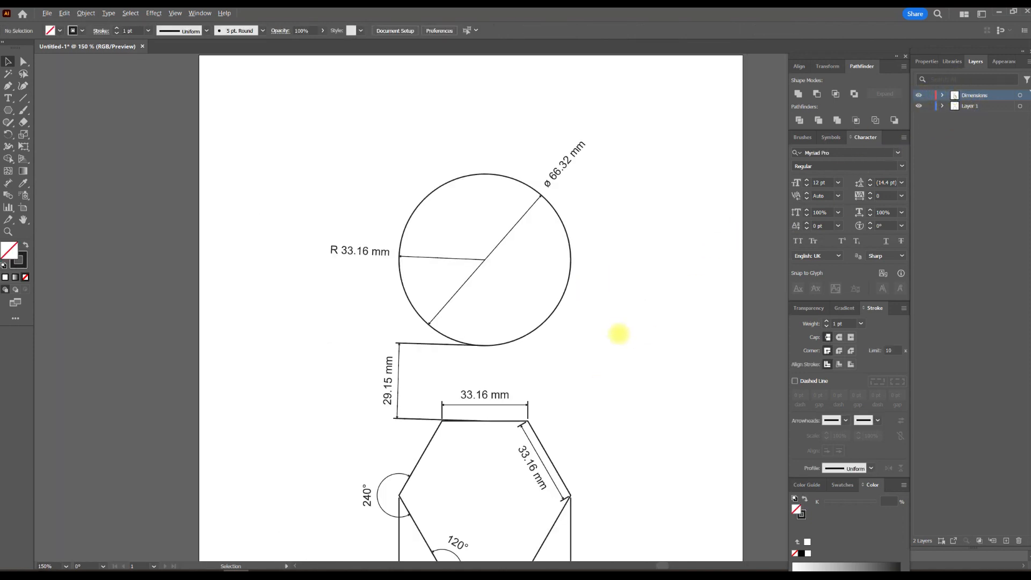
pyautogui.moveTo(641, 330); pyautogui.dragTo(564, 255)
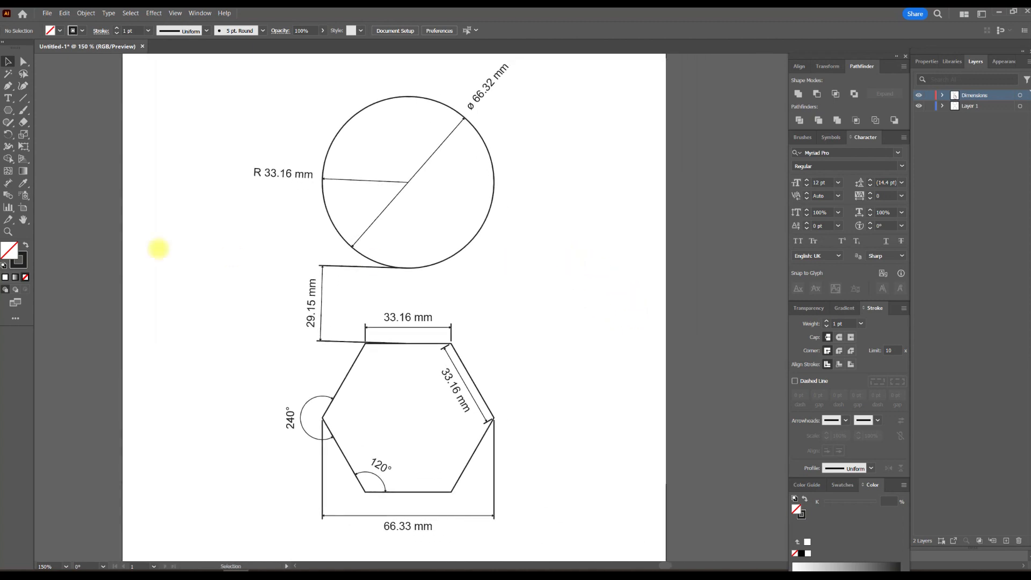
pyautogui.click(9, 183)
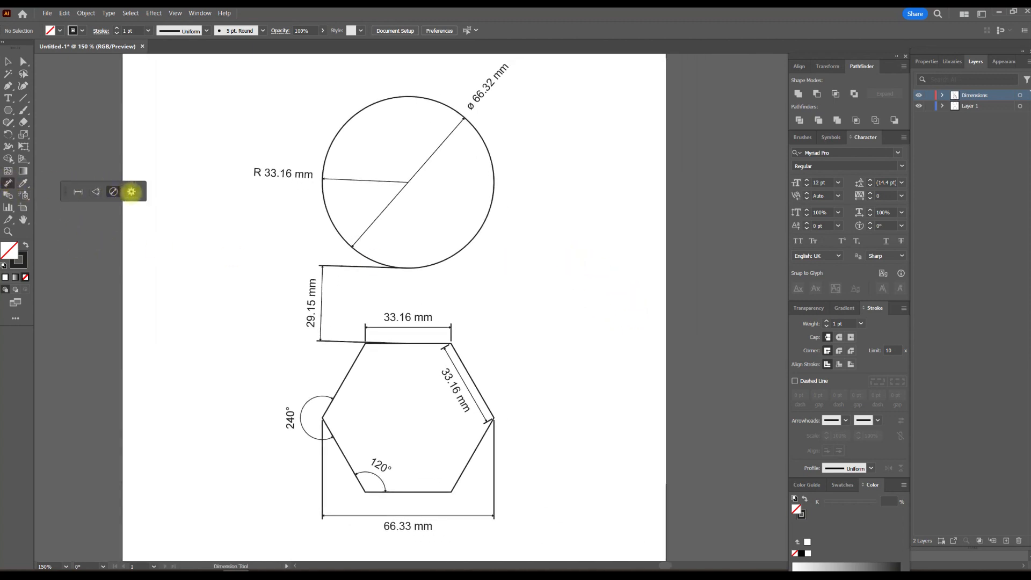
pyautogui.click(9, 61)
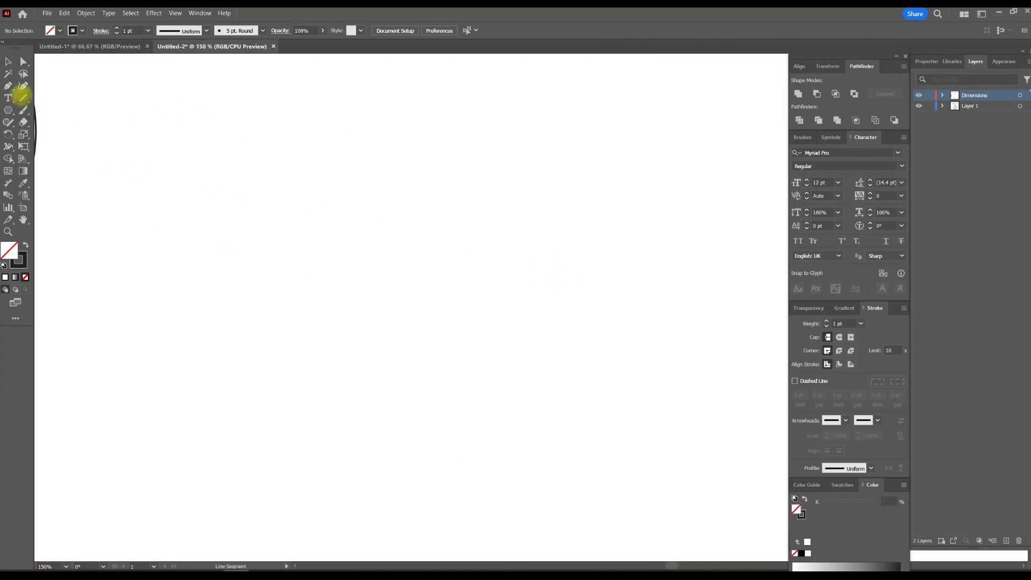
pyautogui.moveTo(370, 179); pyautogui.dragTo(376, 468)
pyautogui.click(8, 61)
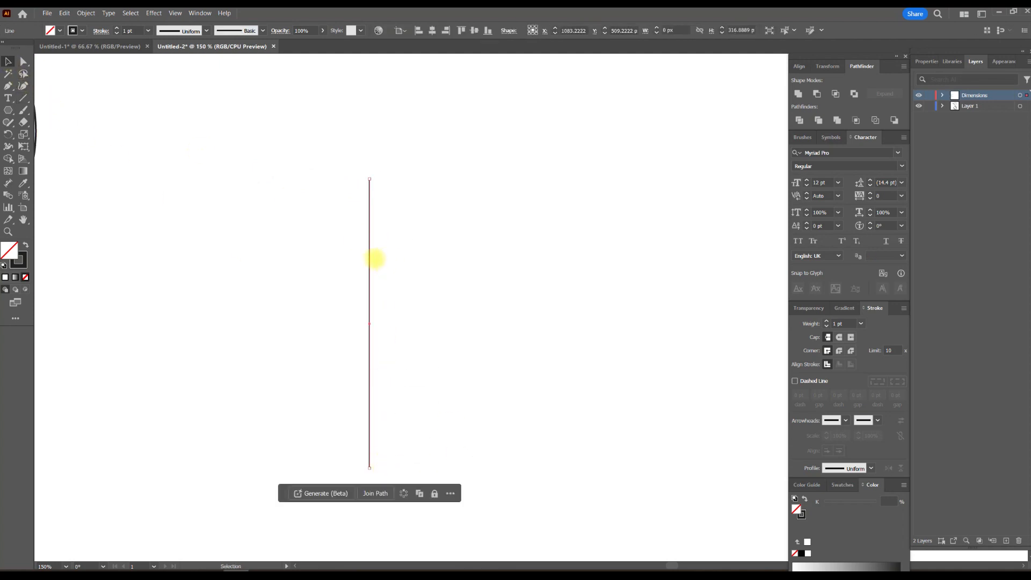
pyautogui.moveTo(370, 258); pyautogui.dragTo(437, 258)
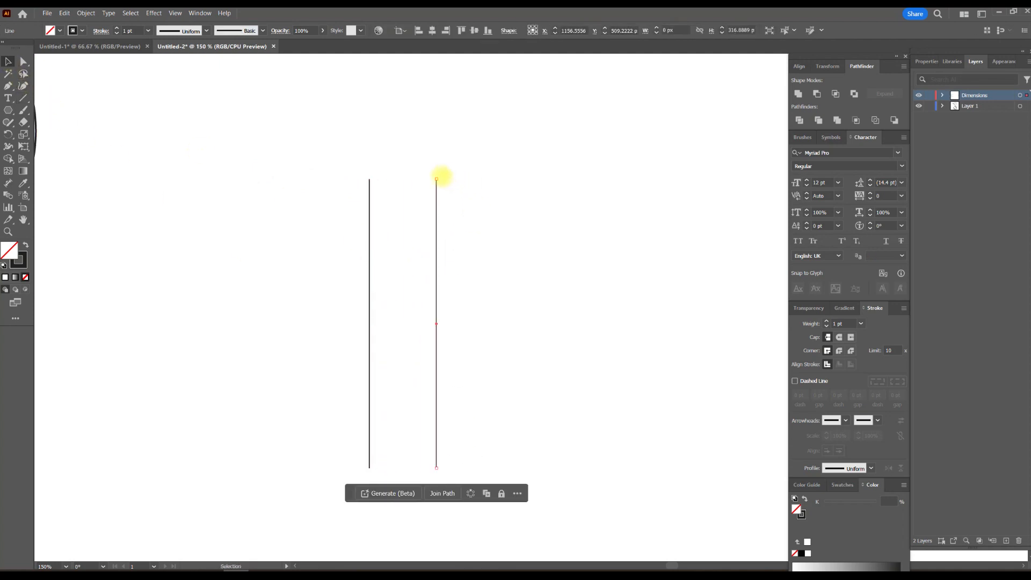
pyautogui.moveTo(439, 176); pyautogui.dragTo(536, 229)
pyautogui.moveTo(474, 282); pyautogui.dragTo(449, 304)
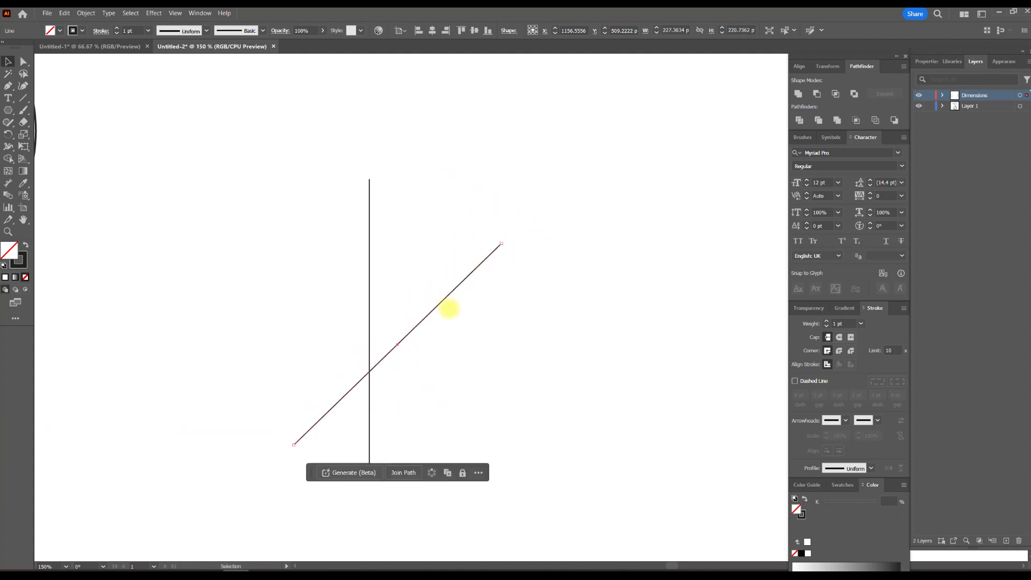
pyautogui.moveTo(336, 311); pyautogui.dragTo(565, 277)
pyautogui.press('Delete')
# Step: Draw a vertical line on the empty canvas and cross it with a copy rotated about 46° clockwise
pyautogui.click(23, 98)
pyautogui.moveTo(369, 179); pyautogui.dragTo(417, 466)
pyautogui.click(8, 61)
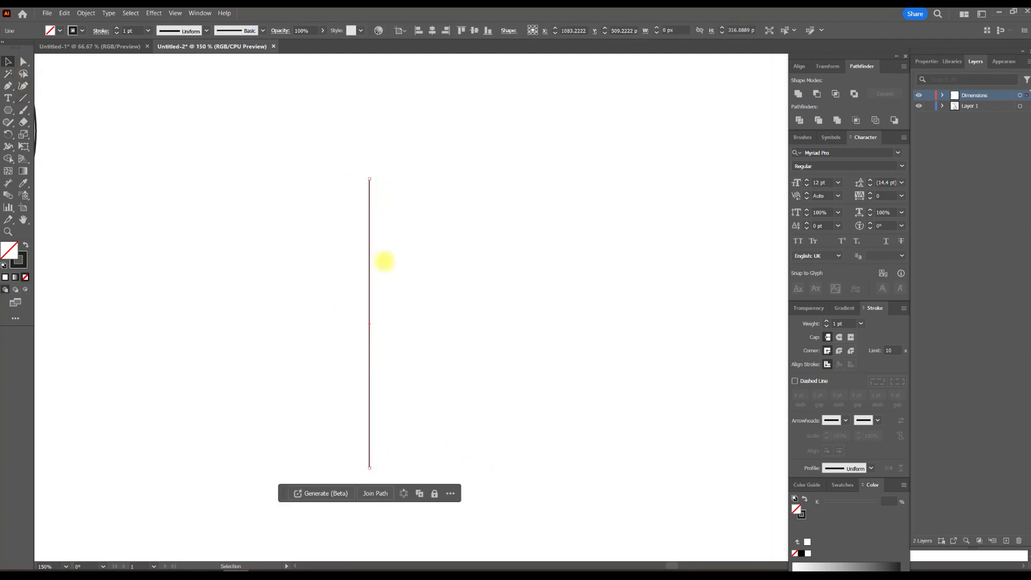
pyautogui.moveTo(370, 257); pyautogui.dragTo(526, 239)
pyautogui.moveTo(476, 282); pyautogui.dragTo(442, 301)
pyautogui.click(301, 306)
# Step: Select both crossing lines and try three angle dimensions around their intersection, with arcs of different radii
pyautogui.hotkey('ctrl', 'a')
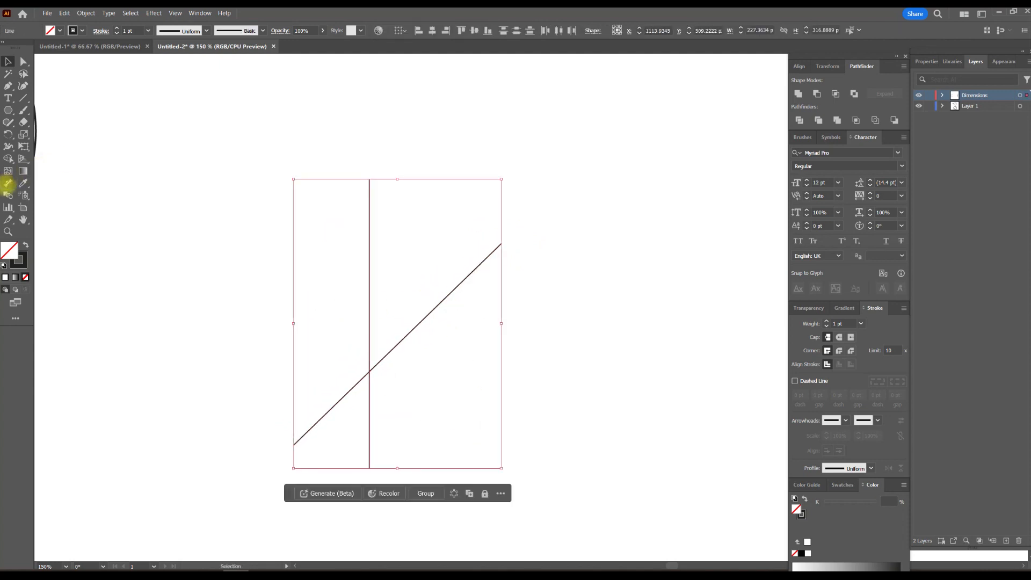
pyautogui.click(8, 183)
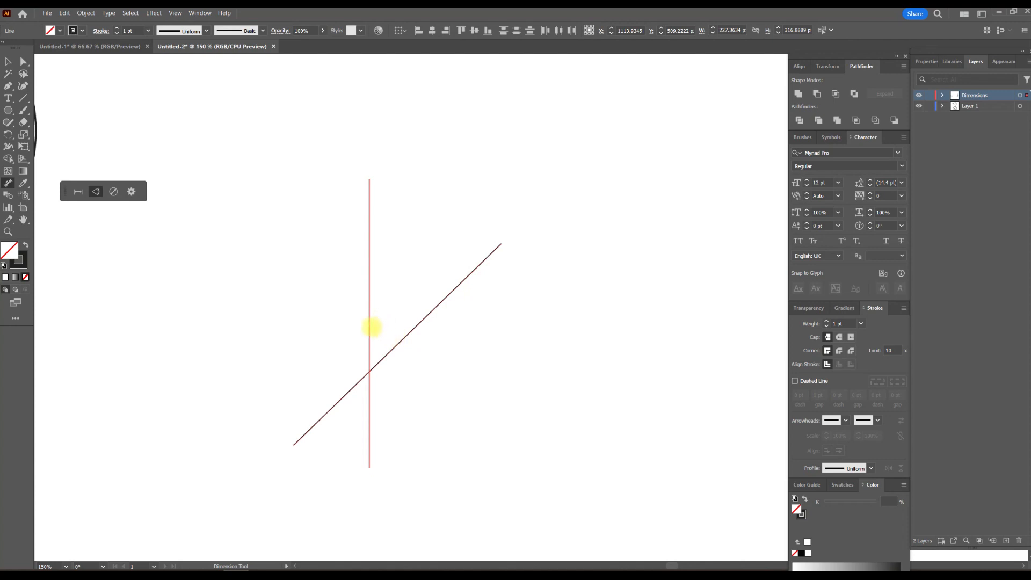
pyautogui.moveTo(370, 327); pyautogui.dragTo(393, 321)
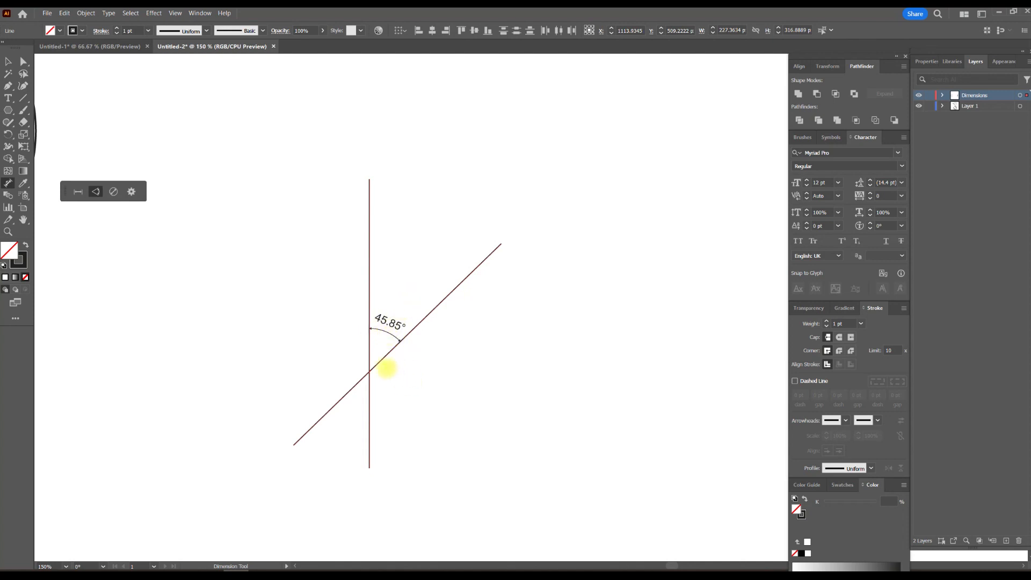
pyautogui.scroll(2, 370, 402)
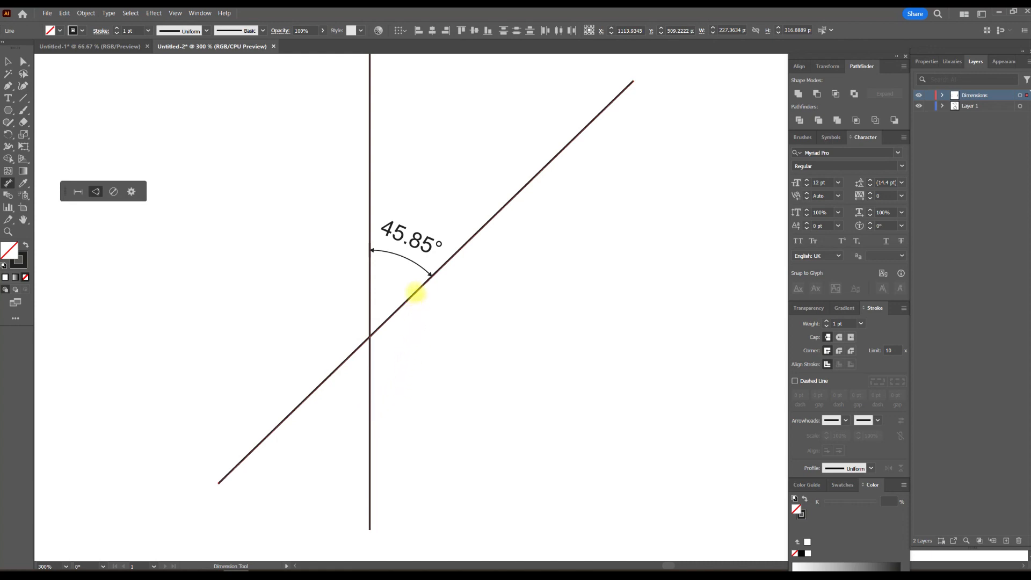
pyautogui.click(414, 295)
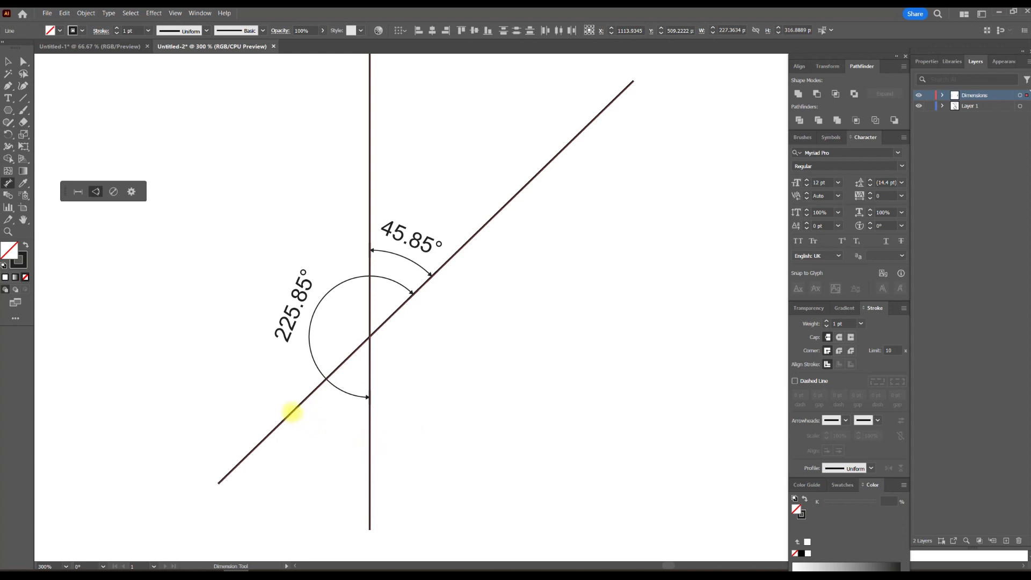
pyautogui.click(301, 402)
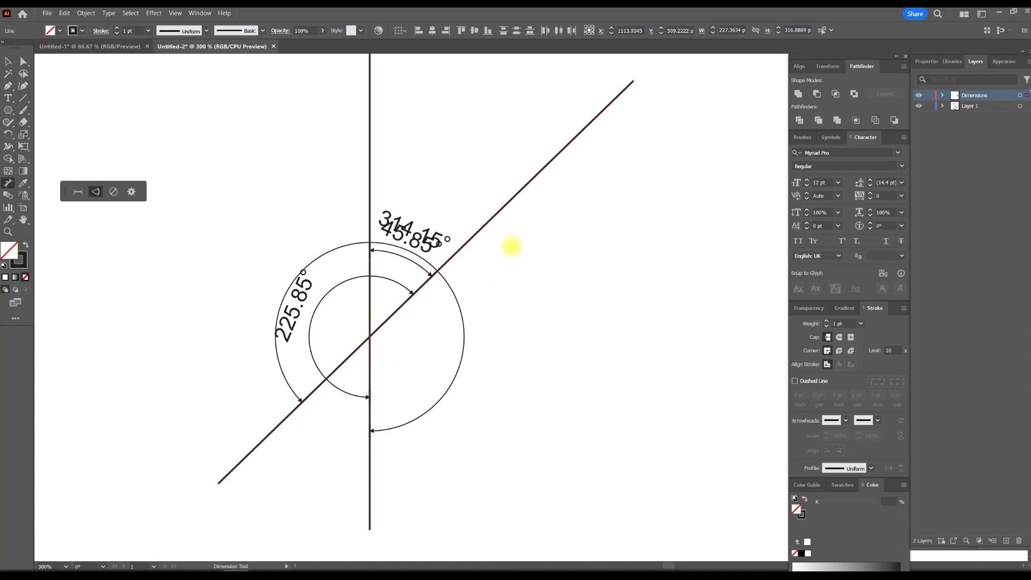
pyautogui.click(8, 60)
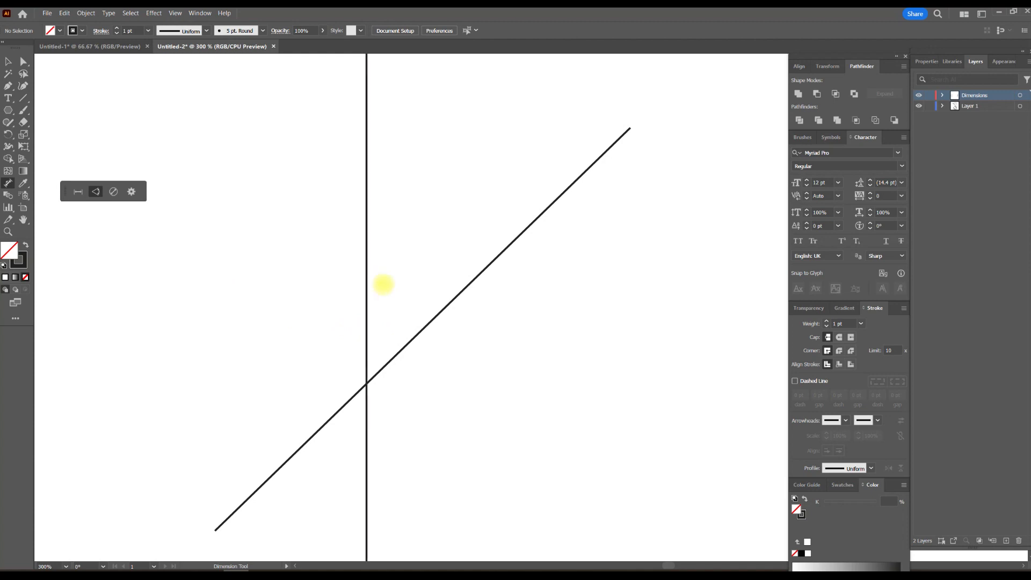
# Step: Add angle dimensions at the unselected lines' intersection for the upper acute, left obtuse and lower acute angles
pyautogui.click(445, 308)
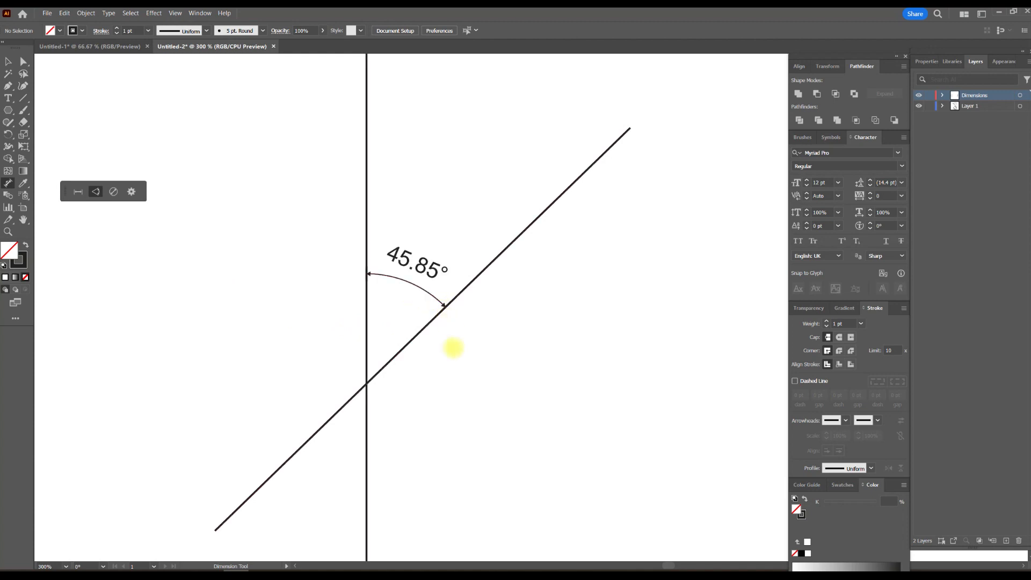
pyautogui.scroll(-3, 451, 365)
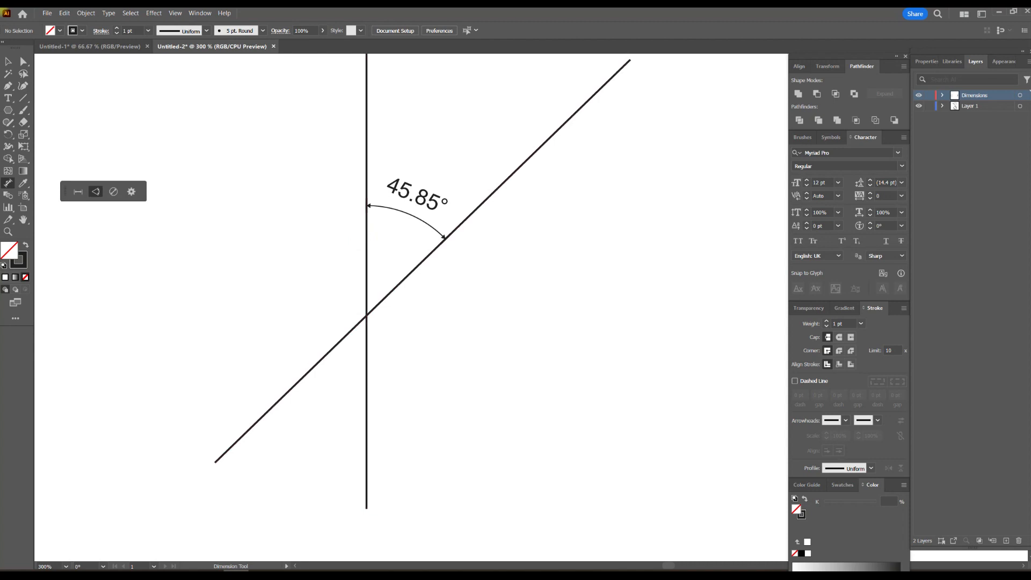
pyautogui.click(317, 363)
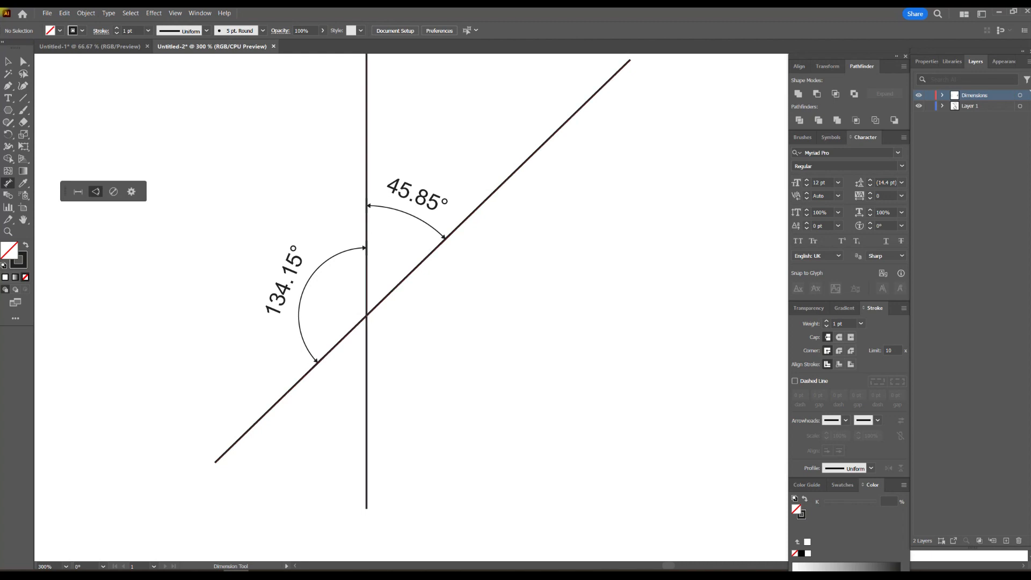
pyautogui.click(366, 361)
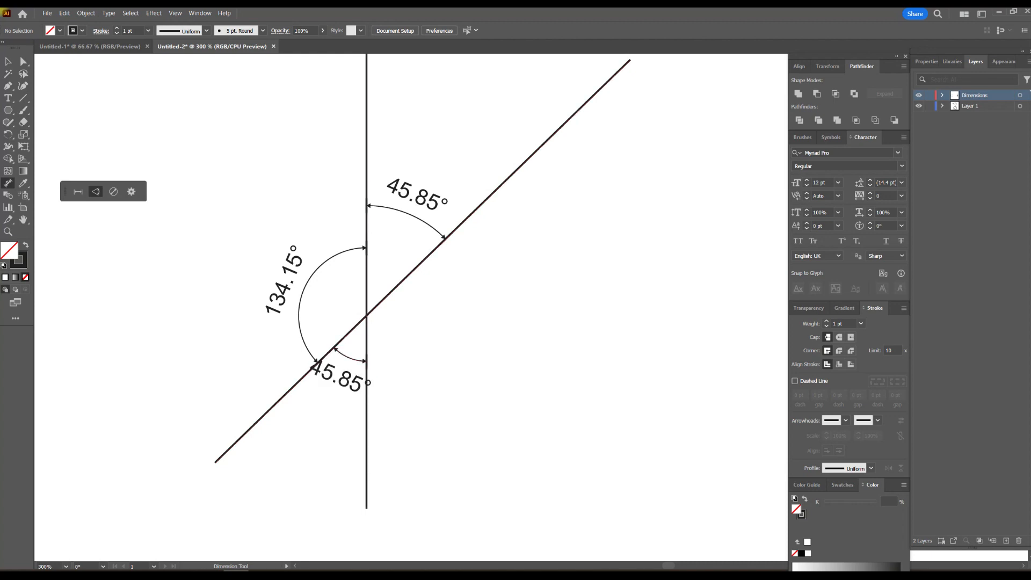